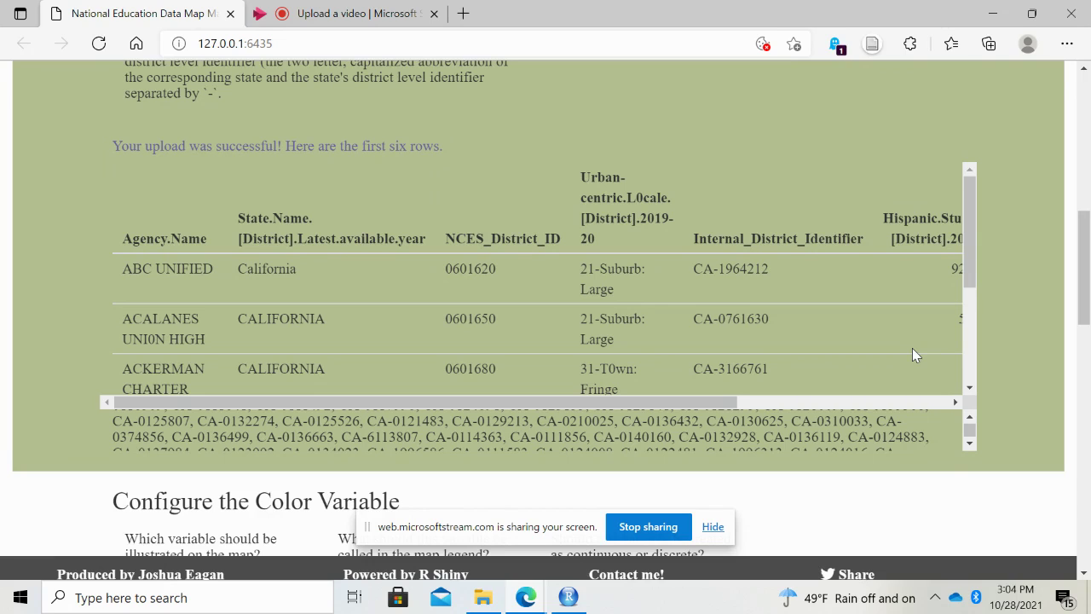
- Choose Black.0r.African.American.Students.[District].2019-20 as the color variable and check its title for the map legend
scroll(912, 347, down, 1)
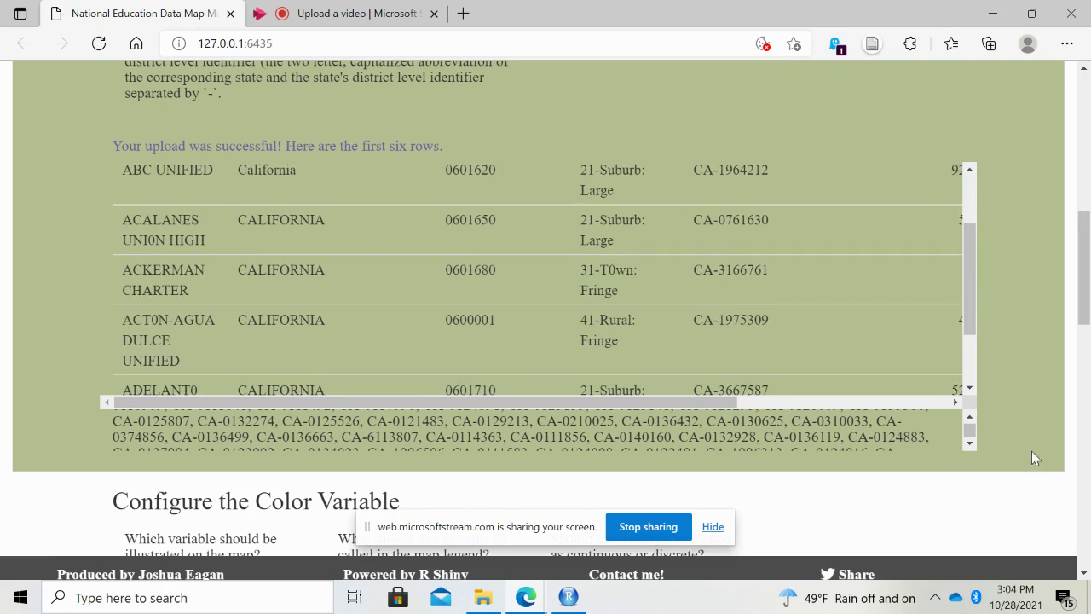
scroll(1031, 452, down, 3)
scroll(1035, 458, down, 1)
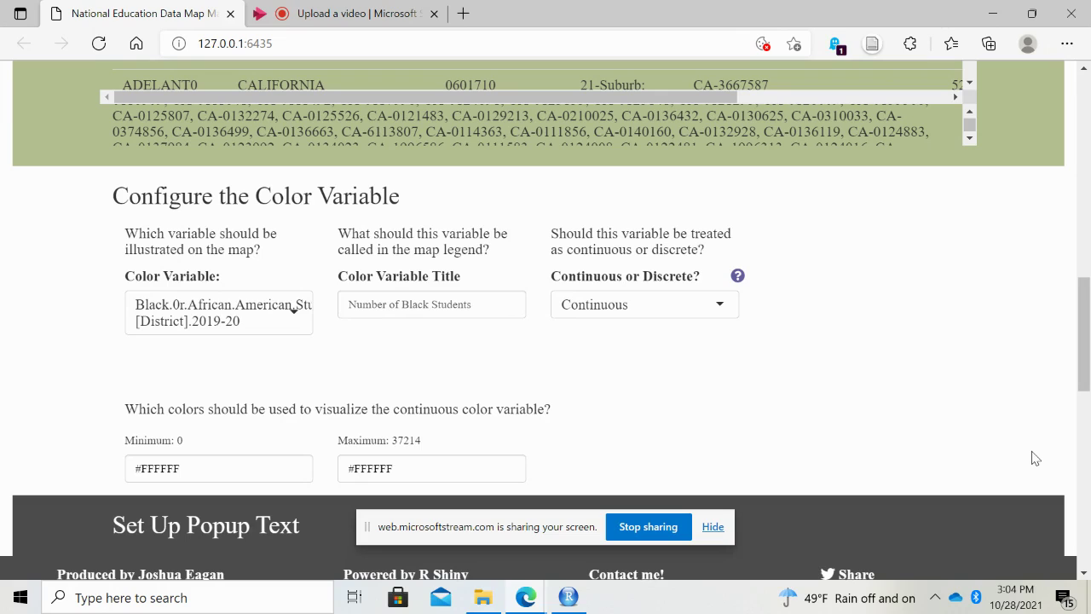
click(301, 323)
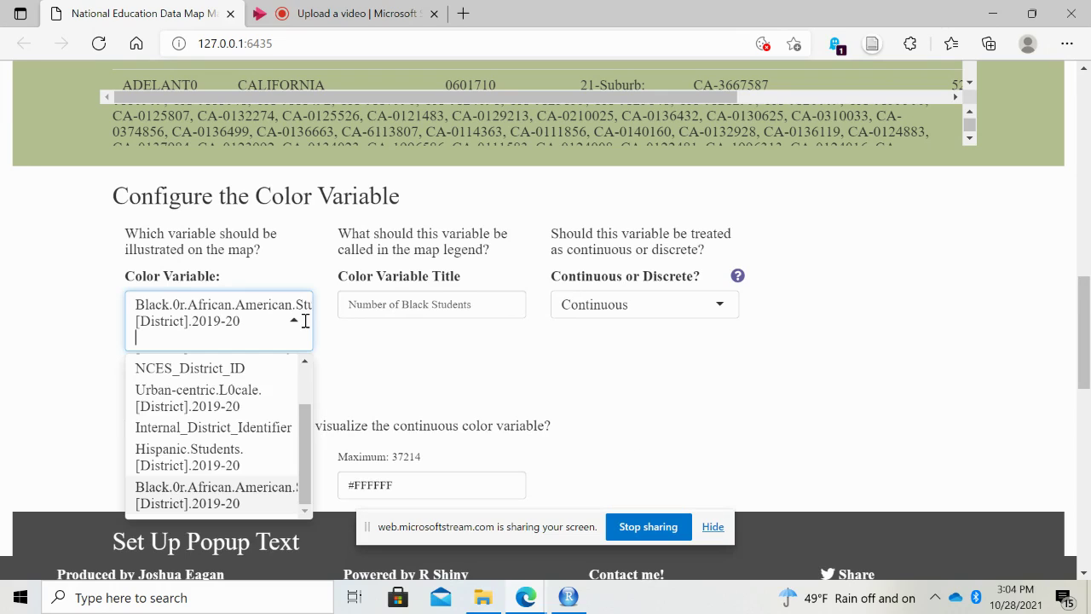
click(240, 498)
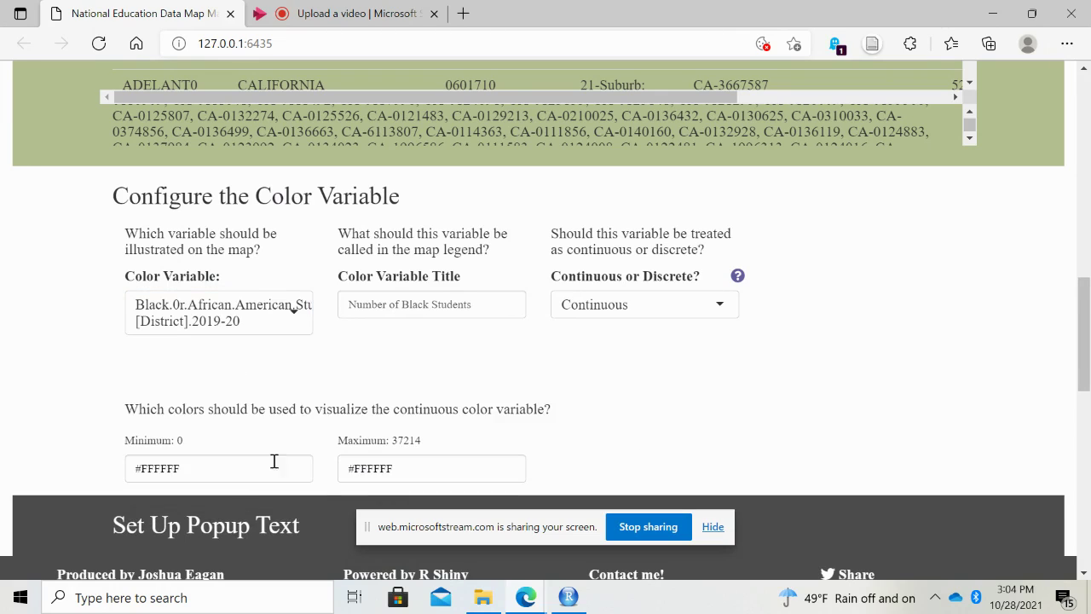
double_click(445, 306)
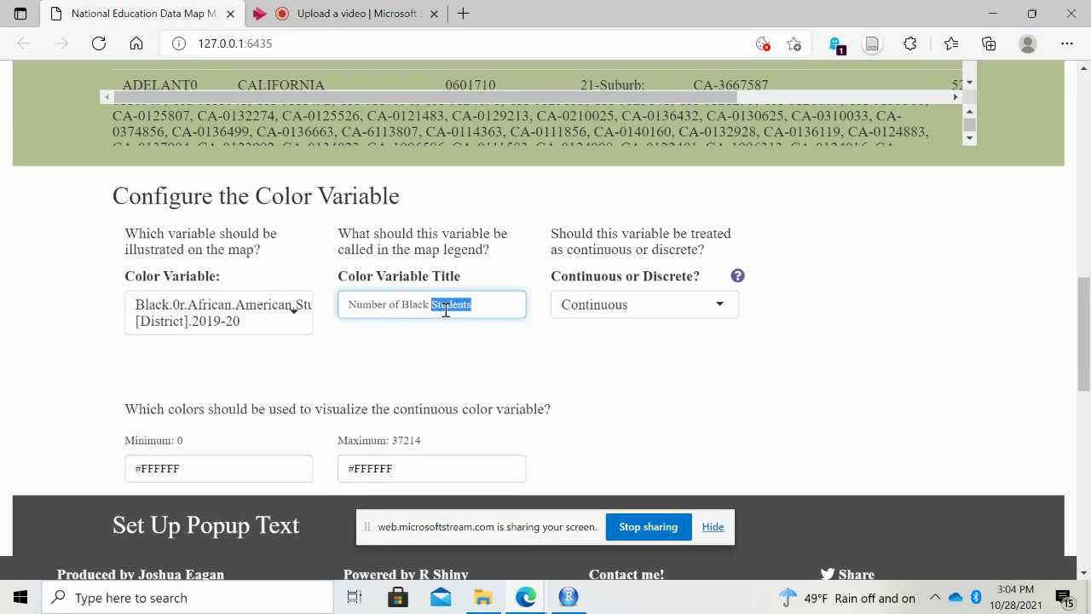
click(495, 304)
- Read the help text on continuous versus discrete variables through to the end and dismiss it
click(739, 276)
scroll(635, 402, down, 5)
click(713, 527)
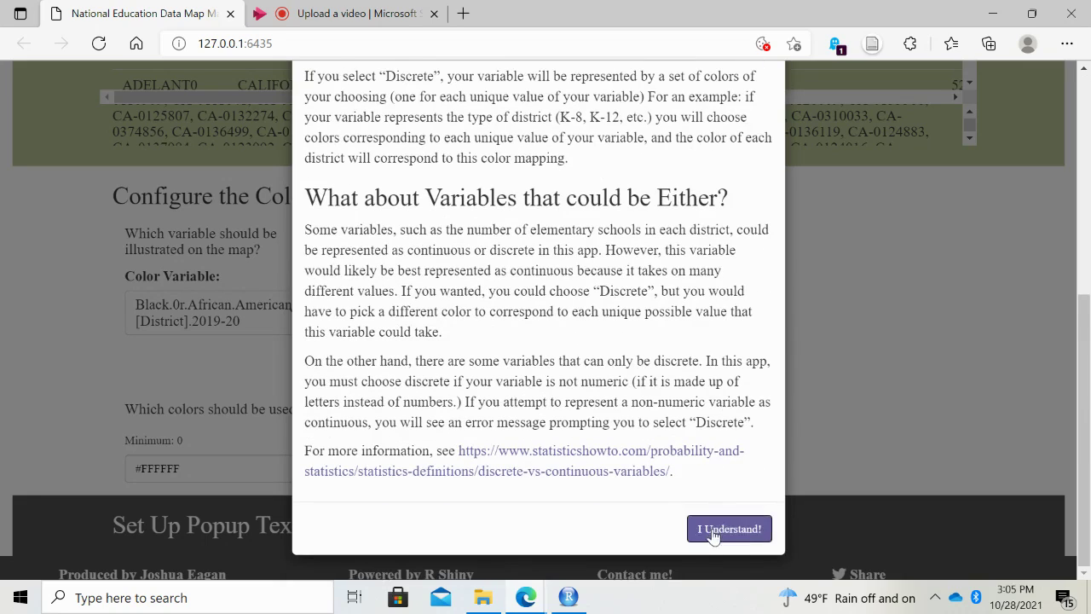
click(737, 529)
- Set the color for the continuous variable's maximum value to the green #03FF92
scroll(731, 530, down, 1)
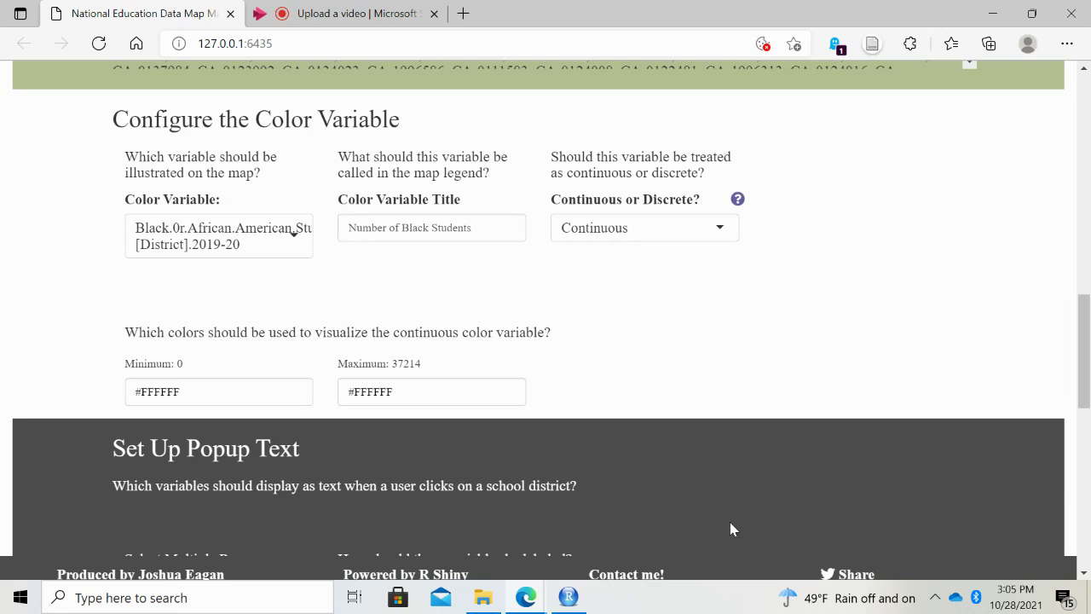
click(465, 396)
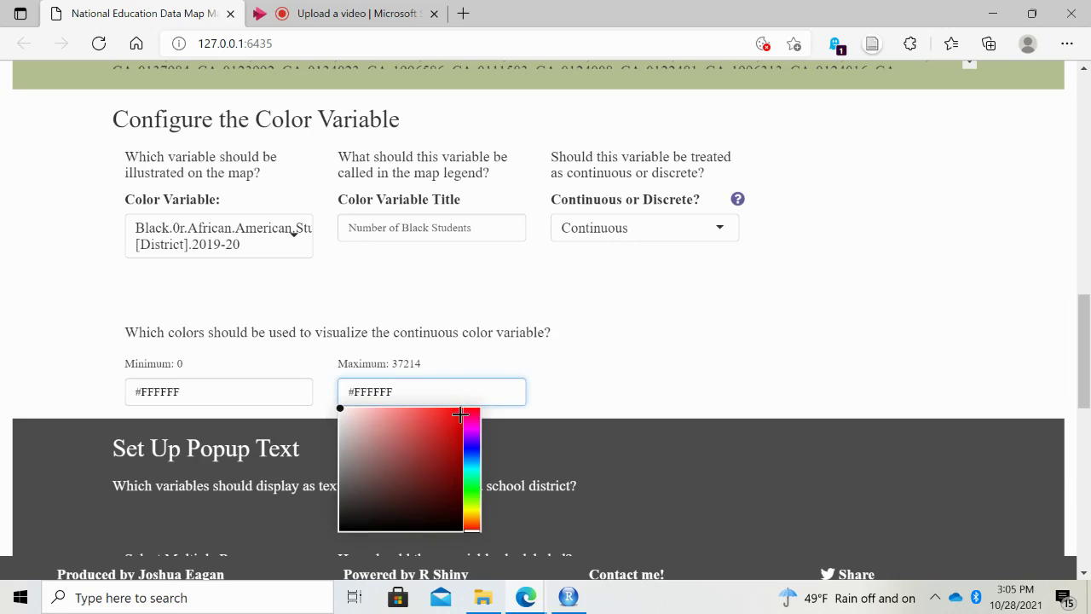
drag(459, 417, 469, 407)
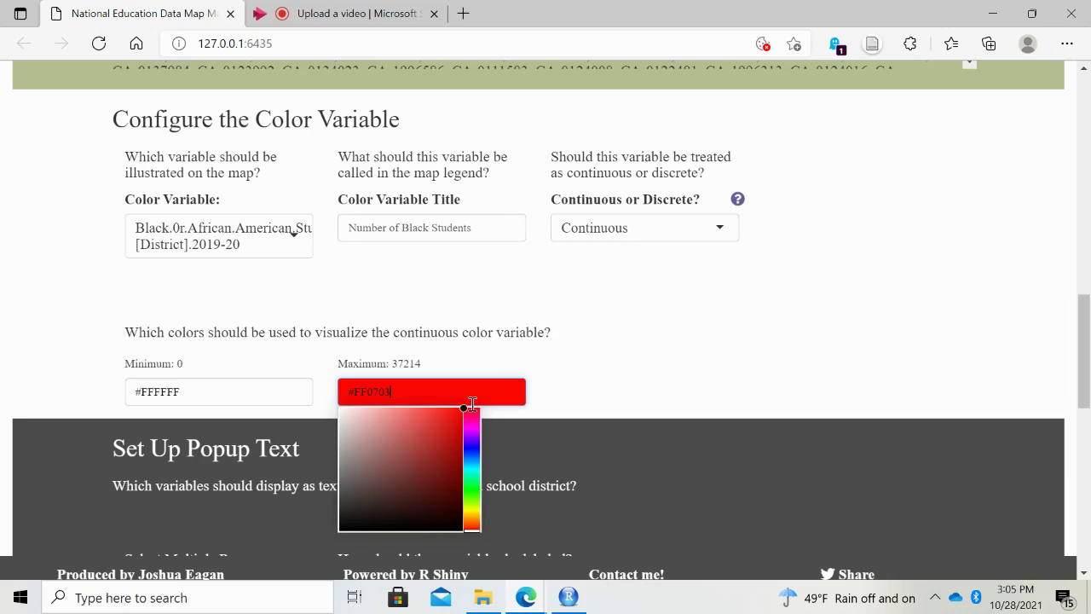
drag(472, 452, 473, 479)
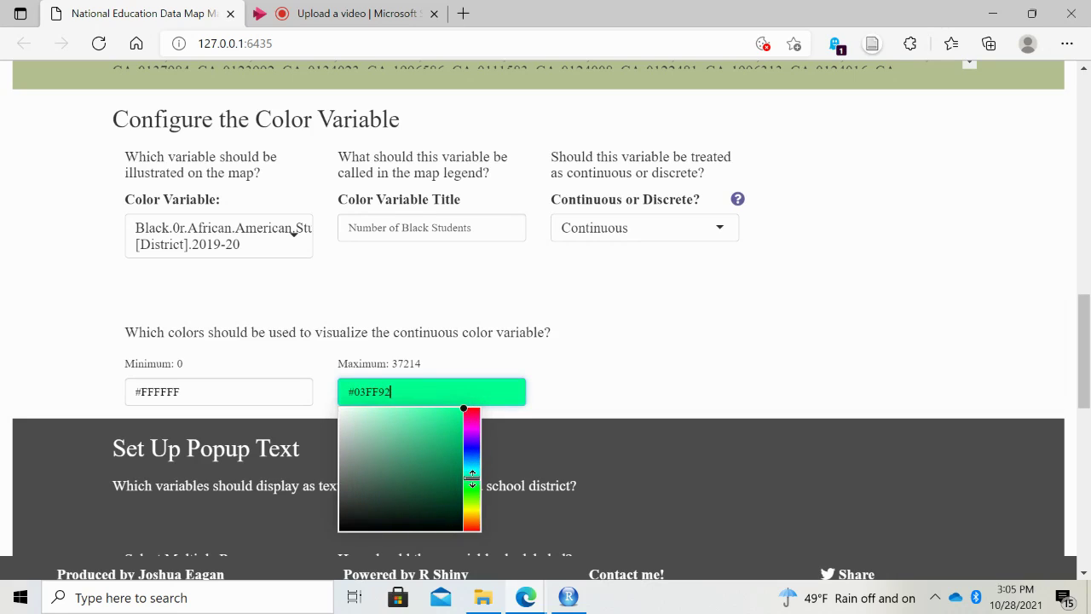
click(730, 395)
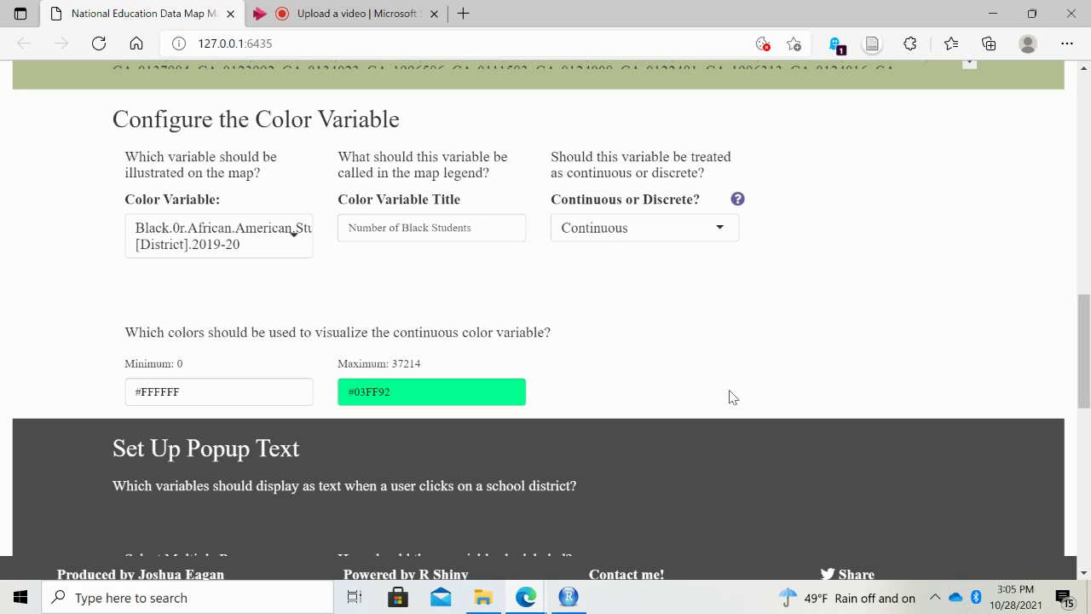
- Try treating the color variable as Discrete and look through the color fields for its individual values
click(716, 239)
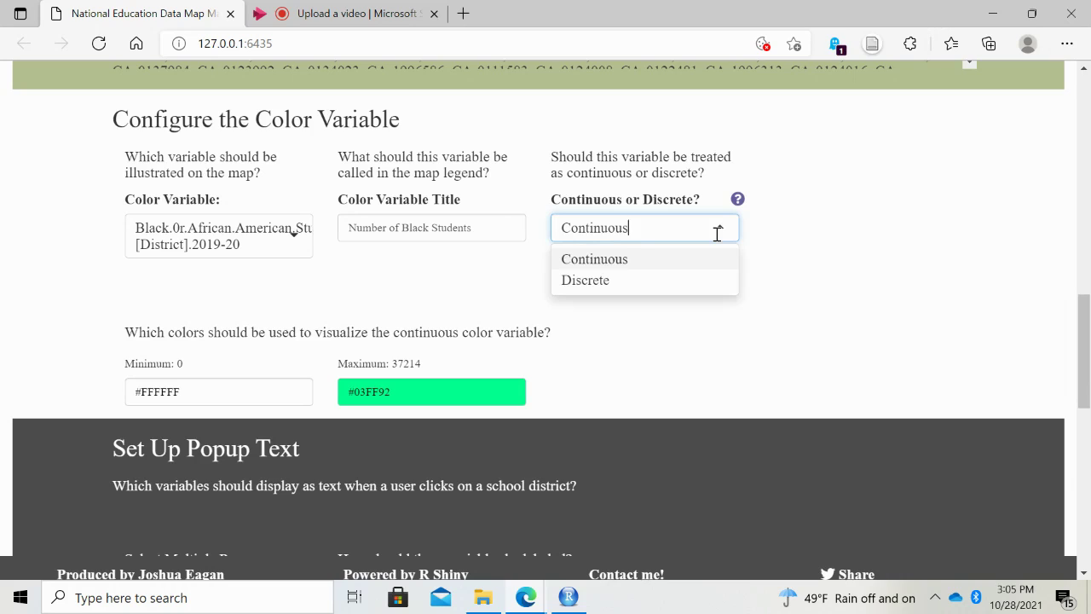
click(627, 282)
scroll(804, 365, down, 1)
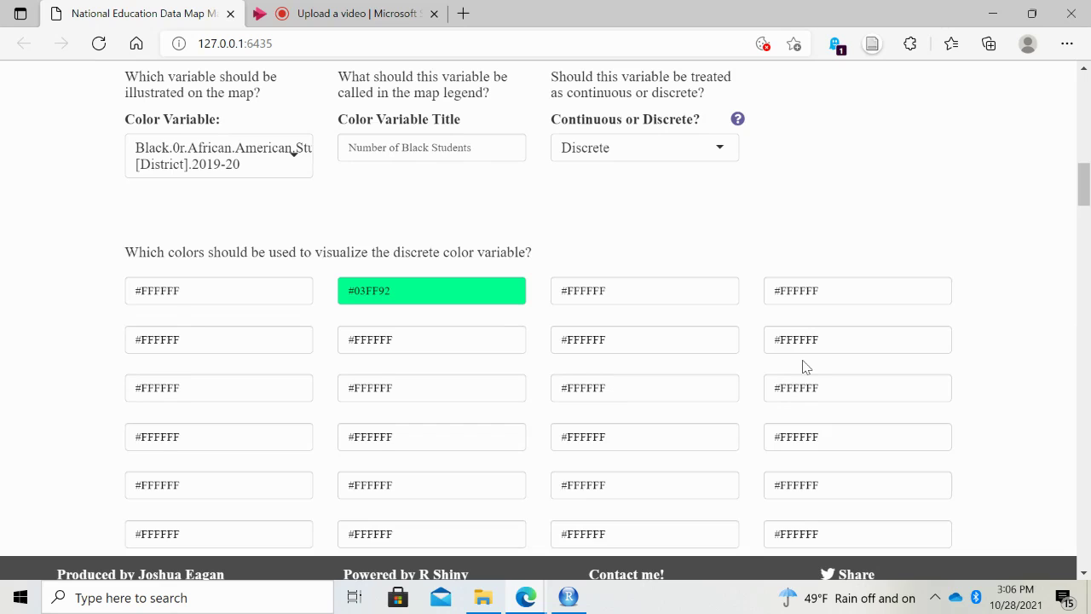
scroll(966, 368, down, 1)
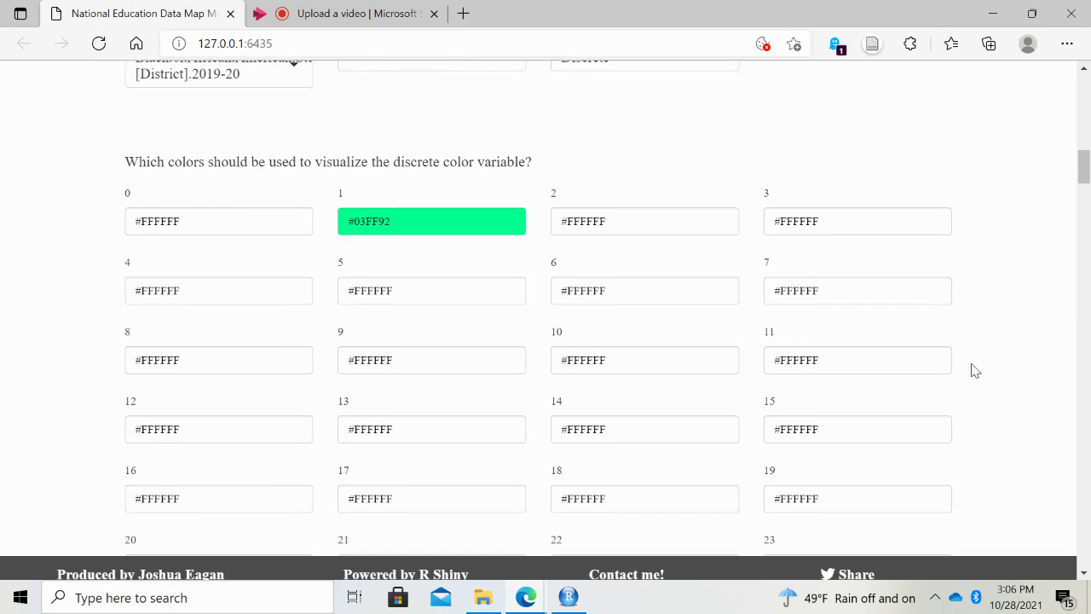
scroll(1011, 398, down, 1)
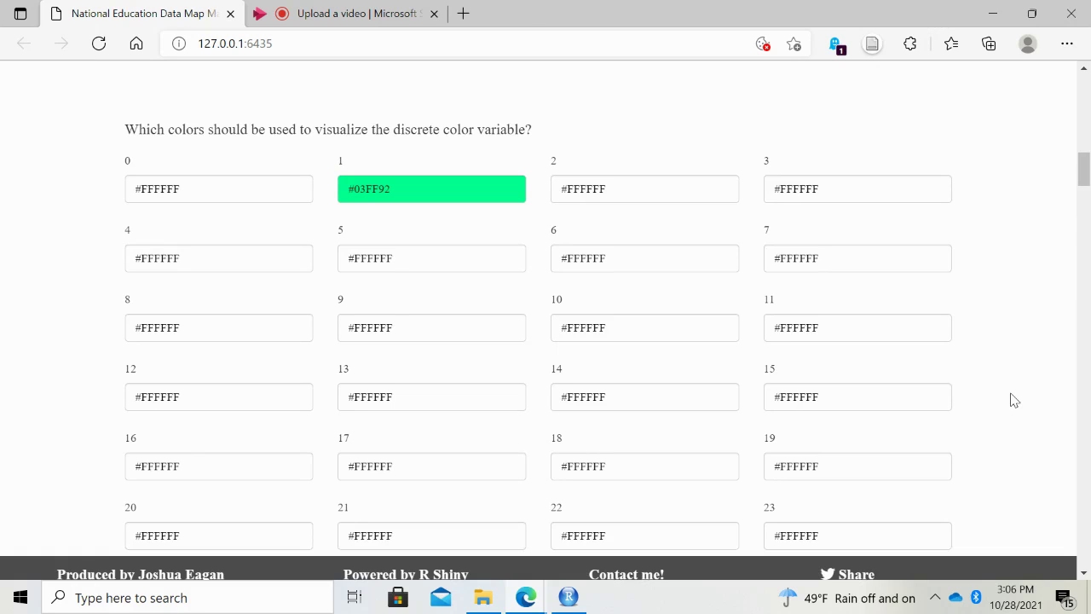
scroll(1014, 400, down, 9)
scroll(1014, 401, down, 2)
scroll(1015, 401, up, 6)
scroll(1015, 401, up, 6)
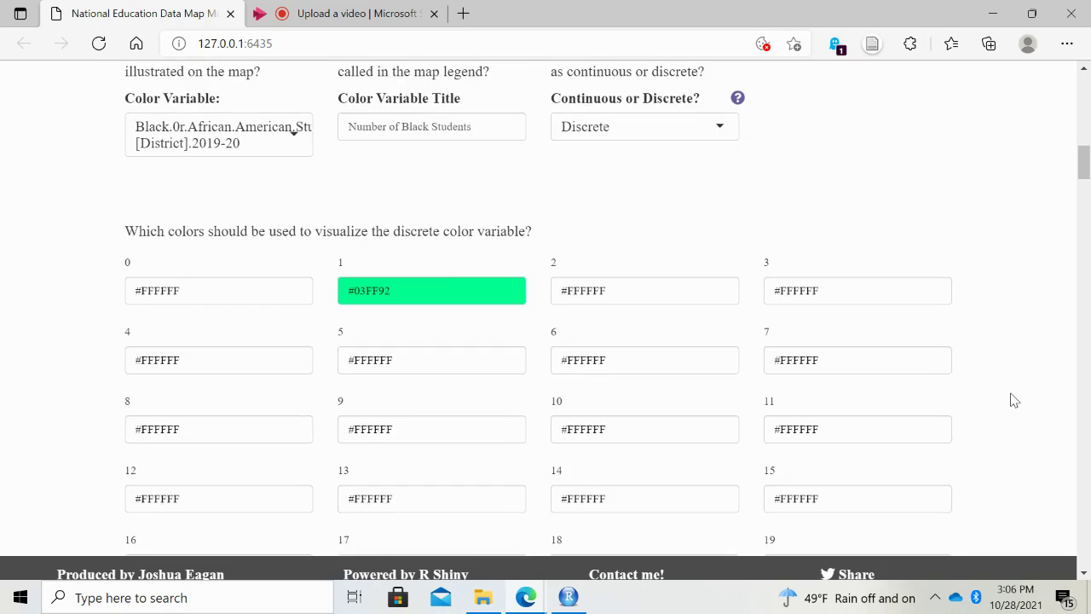
scroll(1015, 401, up, 2)
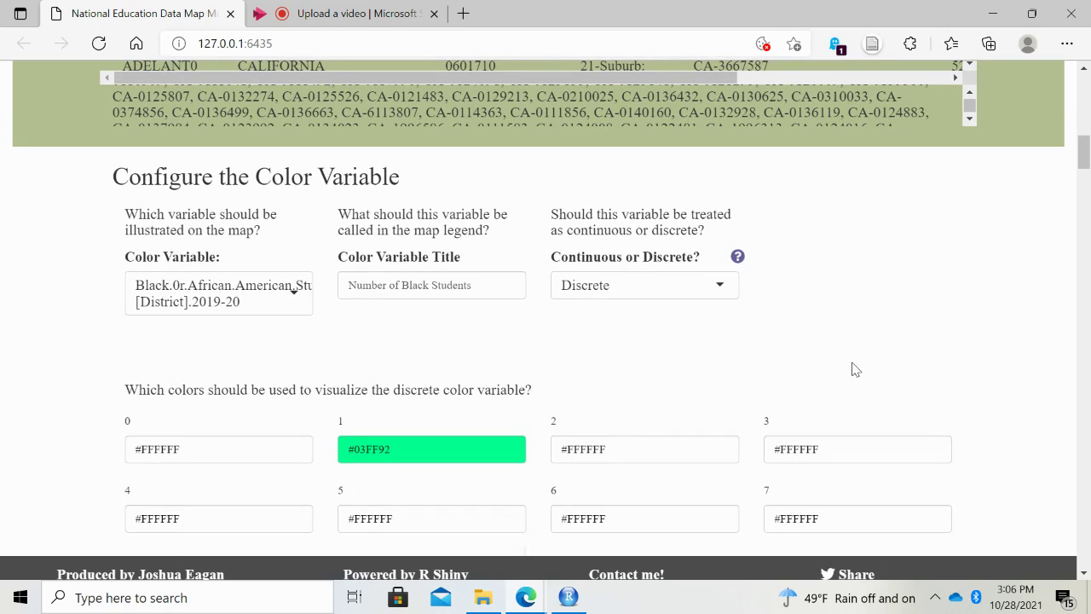
- Set the color variable's treatment back to Continuous
click(721, 294)
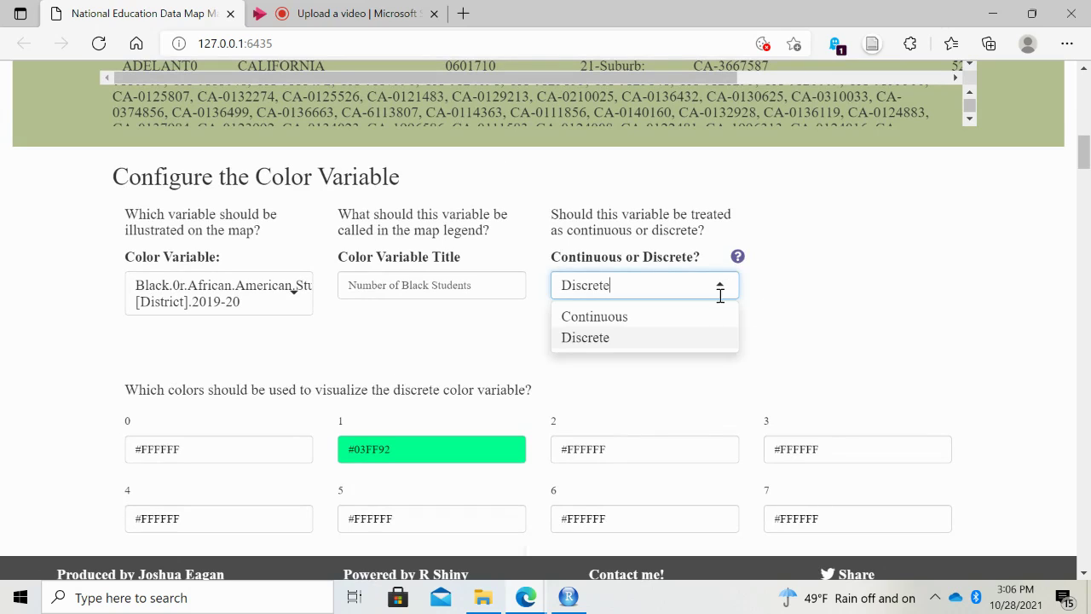
click(686, 321)
- Remove all selected variables from the popup text setup
scroll(983, 417, down, 2)
scroll(983, 417, down, 2)
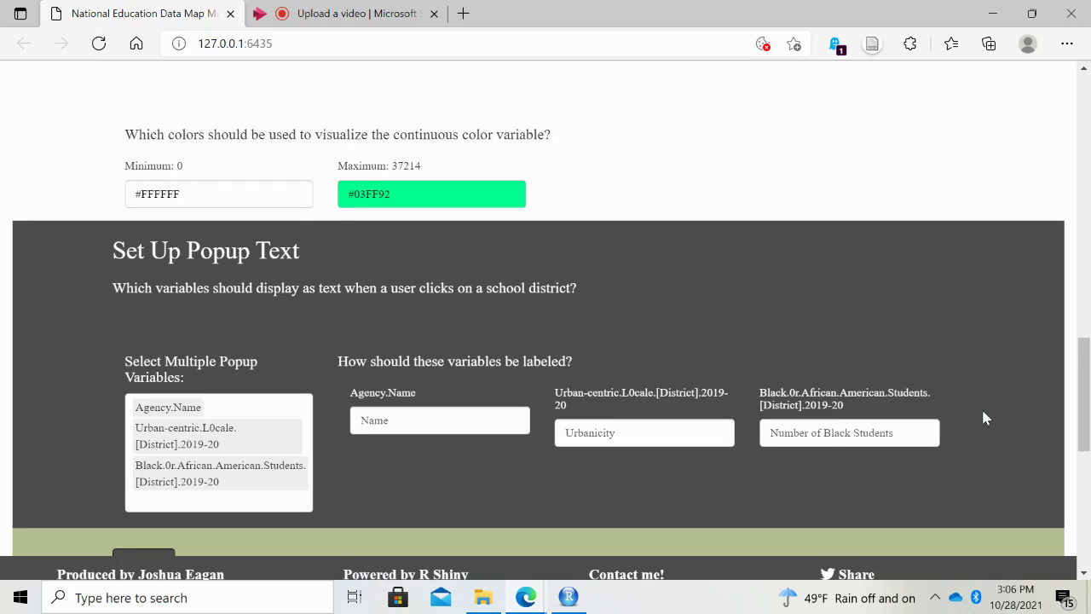
click(232, 499)
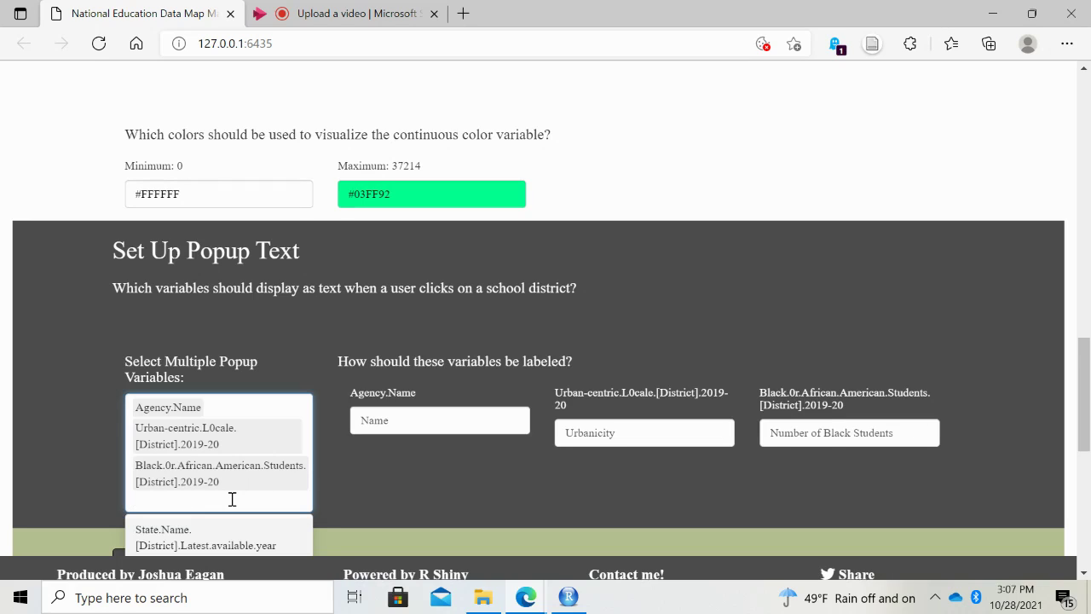
scroll(320, 494, down, 1)
key(BackSpace)
key(BackSpace)
key(BackSpace)
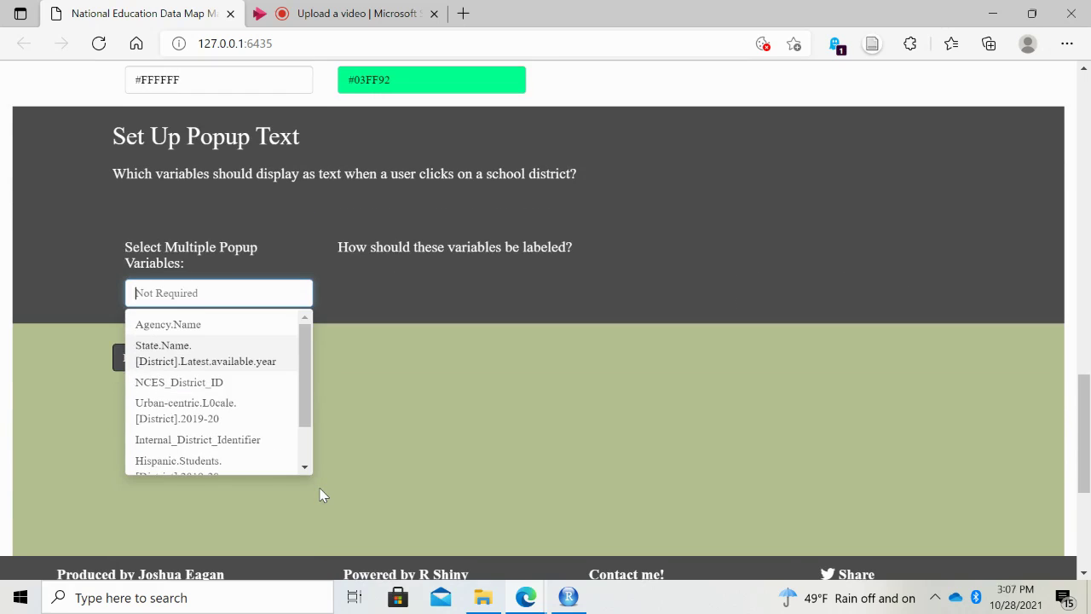
- Add Agency.Name, Urban-centric.L0cale.[District].2019-20 and Black.0r.African.American.Students.[District].2019-20 as popup variables
click(247, 325)
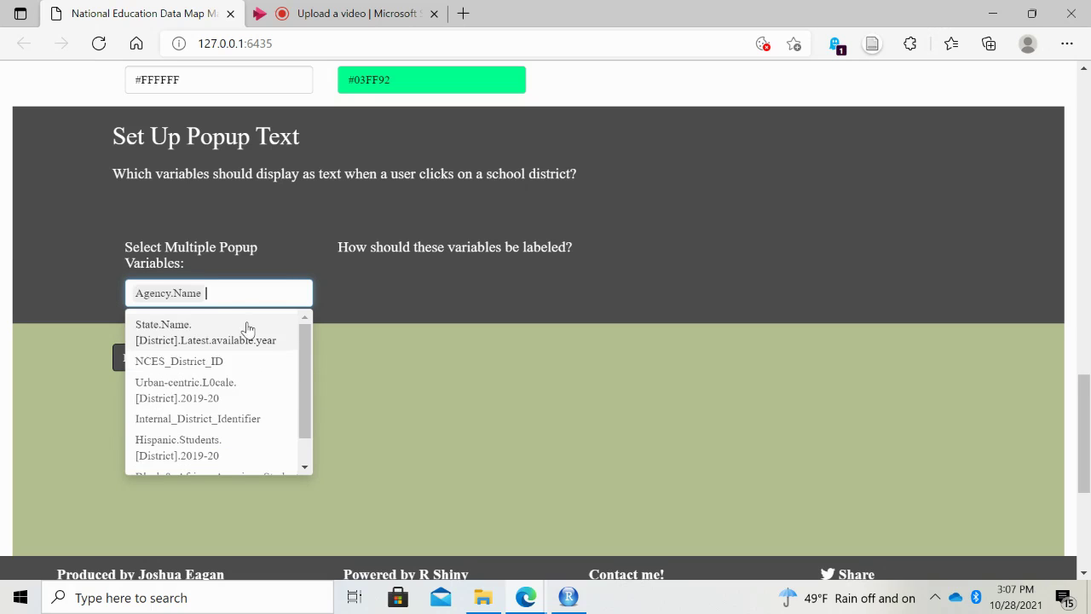
scroll(256, 397, down, 1)
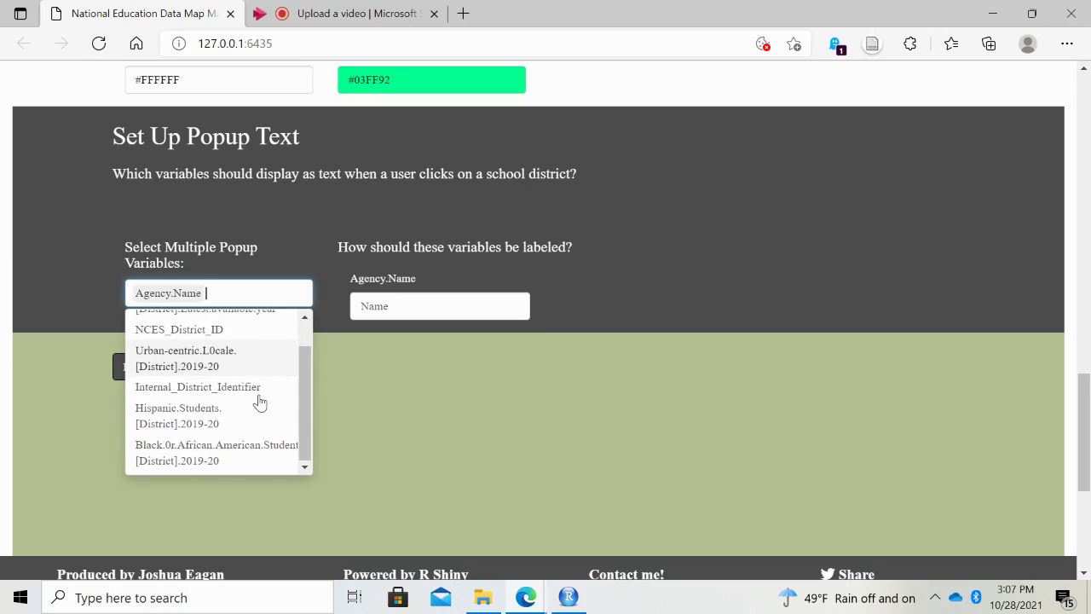
click(243, 358)
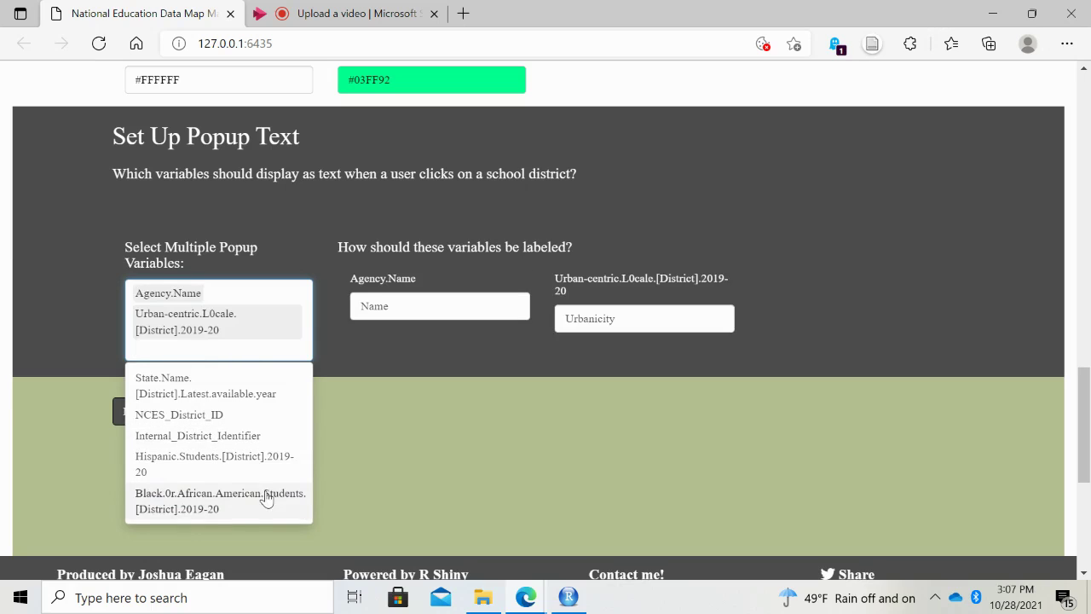
scroll(266, 494, down, 1)
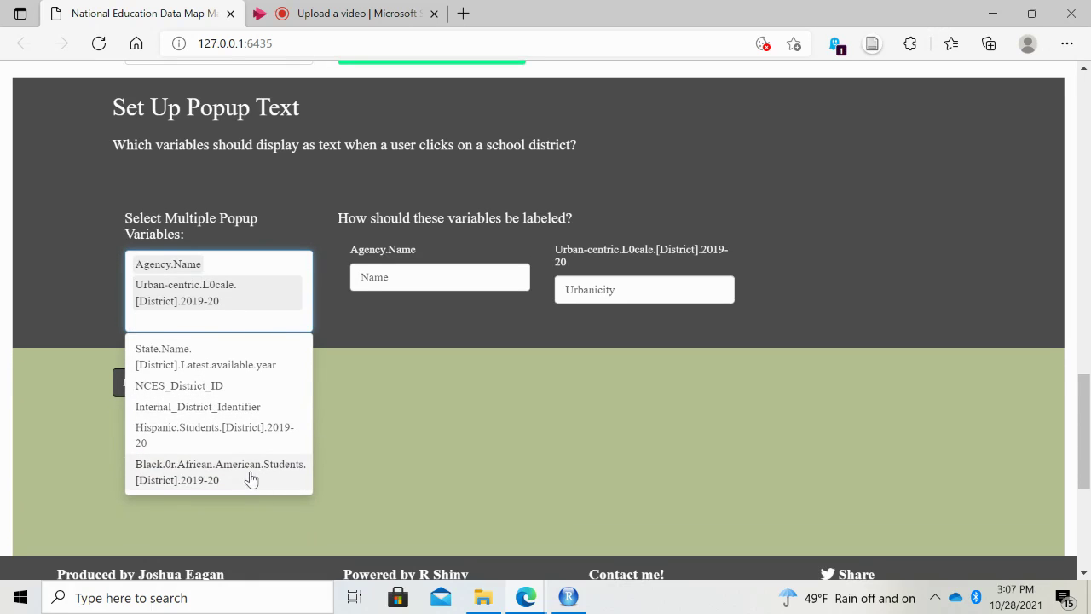
click(251, 481)
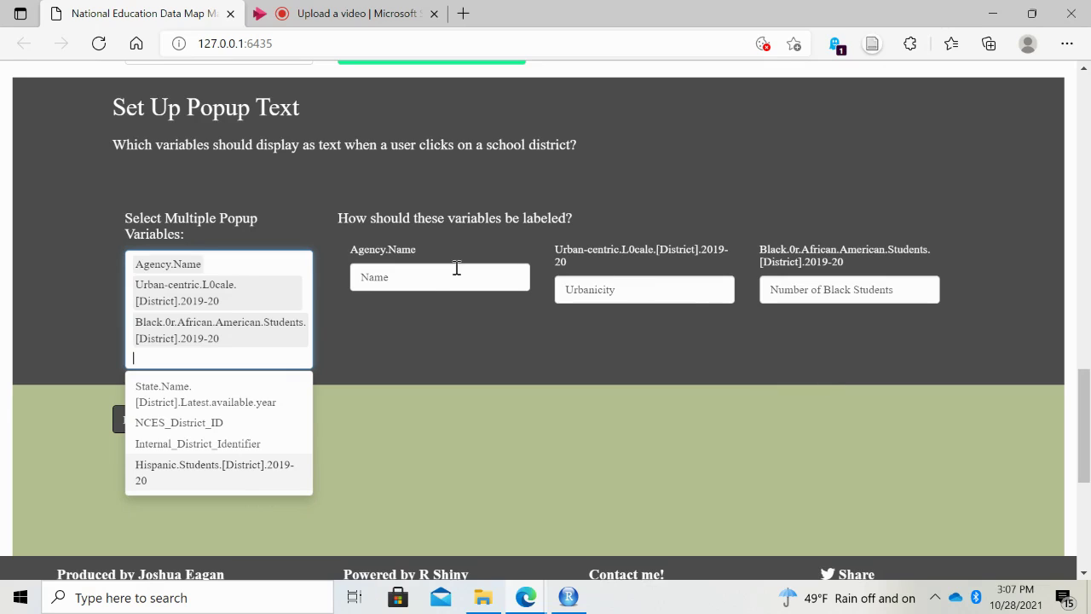
- Change the popup label of the Agency.Name variable to "Agency Name"
click(423, 282)
key(BackSpace)
key(BackSpace)
key(BackSpace)
key(BackSpace)
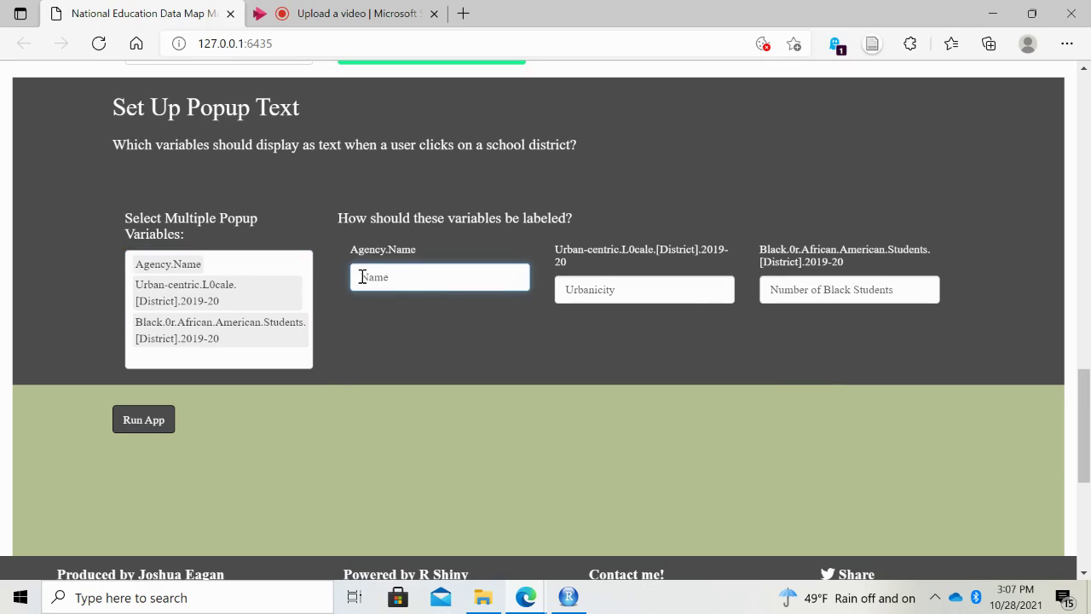
text(Agency)
- Label the urban-centric locale popup variable "NCES Urbanicity" and the Black students variable "# of Black Students"
click(569, 290)
text(NCES)
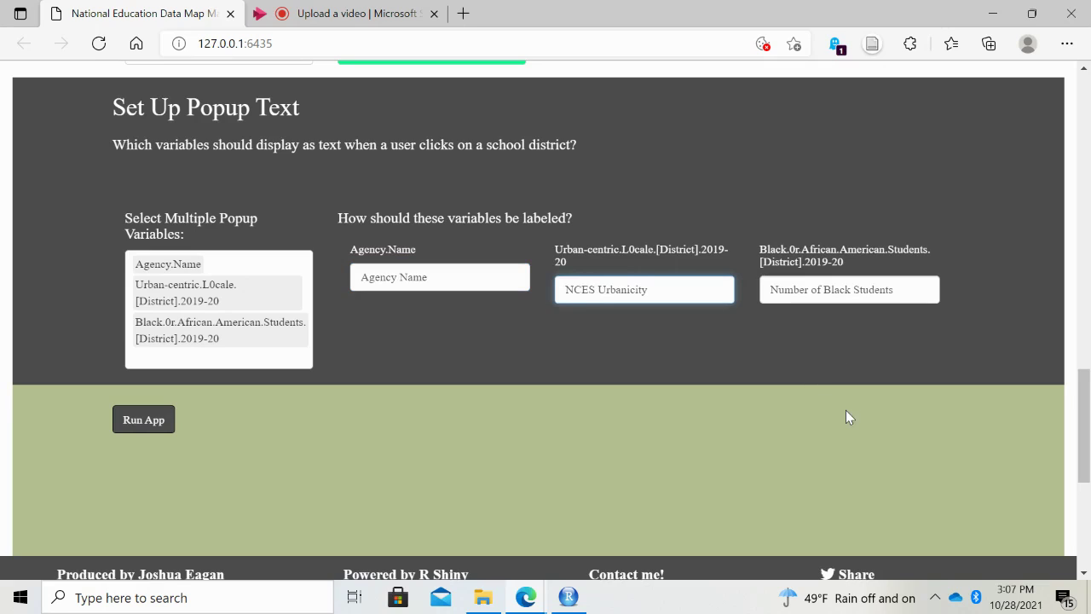
double_click(793, 290)
text(# of)
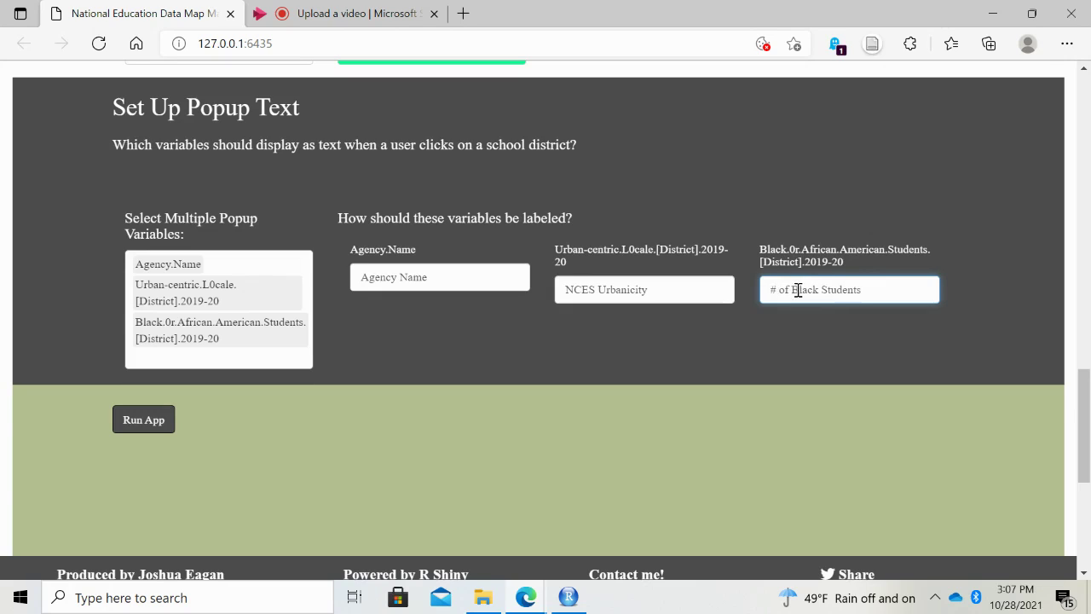
double_click(785, 290)
key(BackSpace)
key(BackSpace)
- Open the page for creating a Leaflet style map of Missouri schools
scroll(73, 195, up, 15)
scroll(73, 195, up, 3)
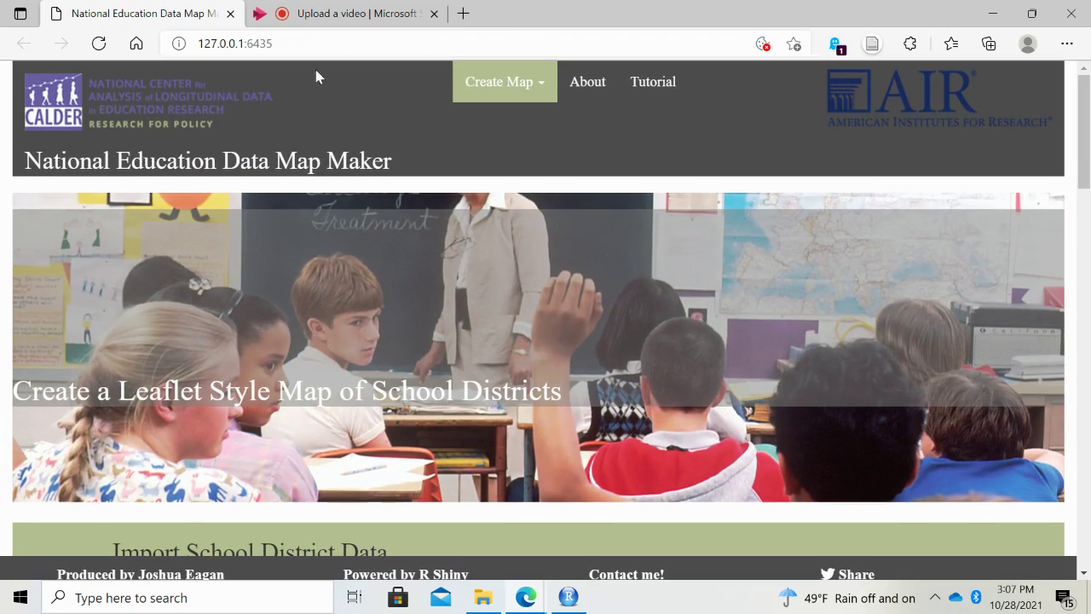
click(536, 98)
click(527, 139)
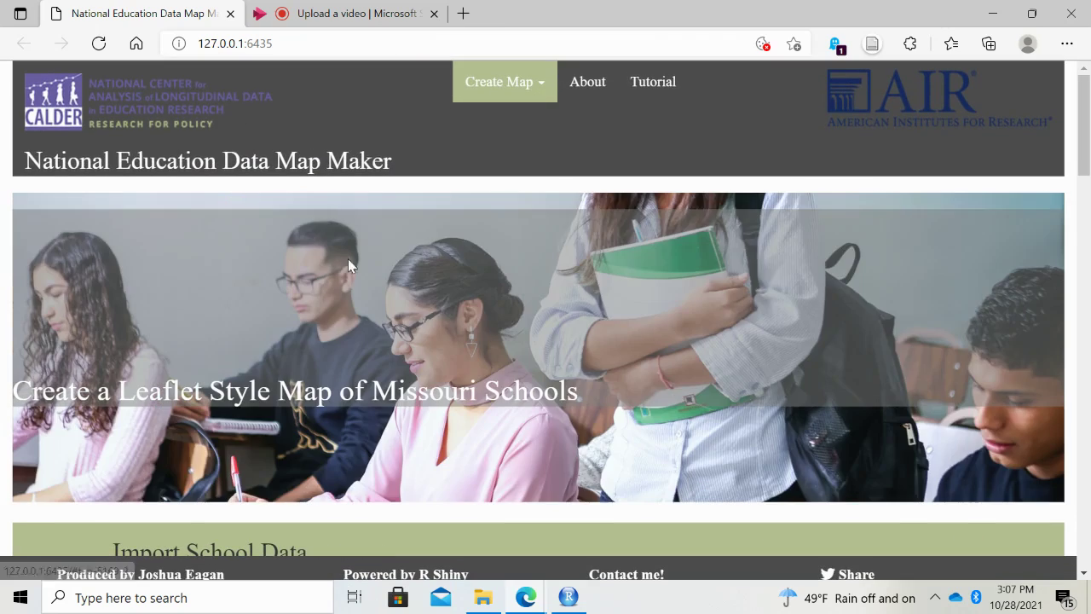
- Look through the Missouri schools map's color variable settings, discrete category colors and popup text setup
scroll(319, 263, down, 4)
scroll(54, 407, down, 5)
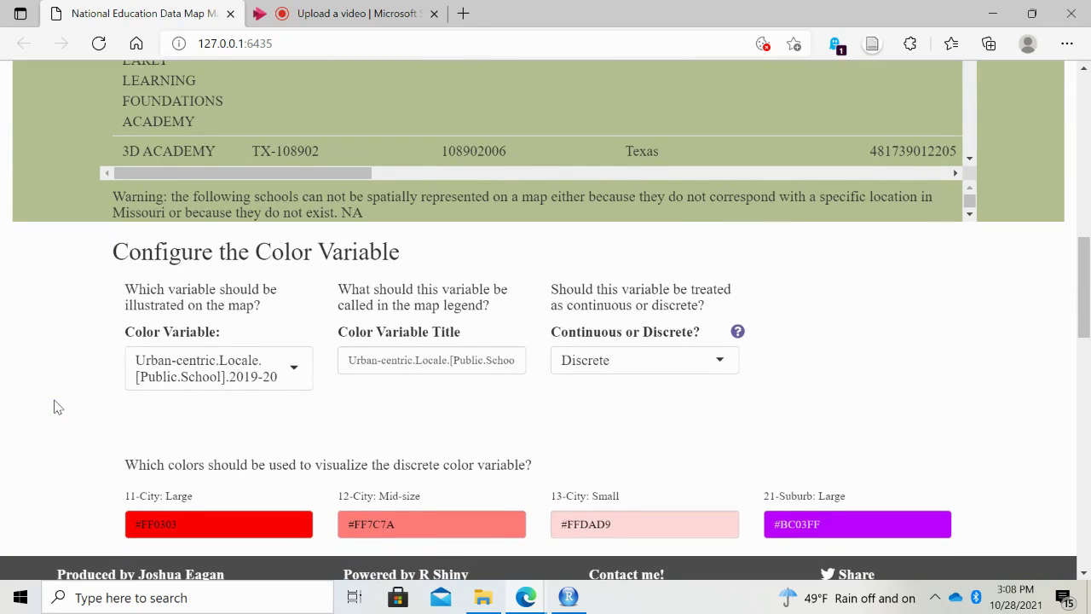
scroll(23, 418, down, 1)
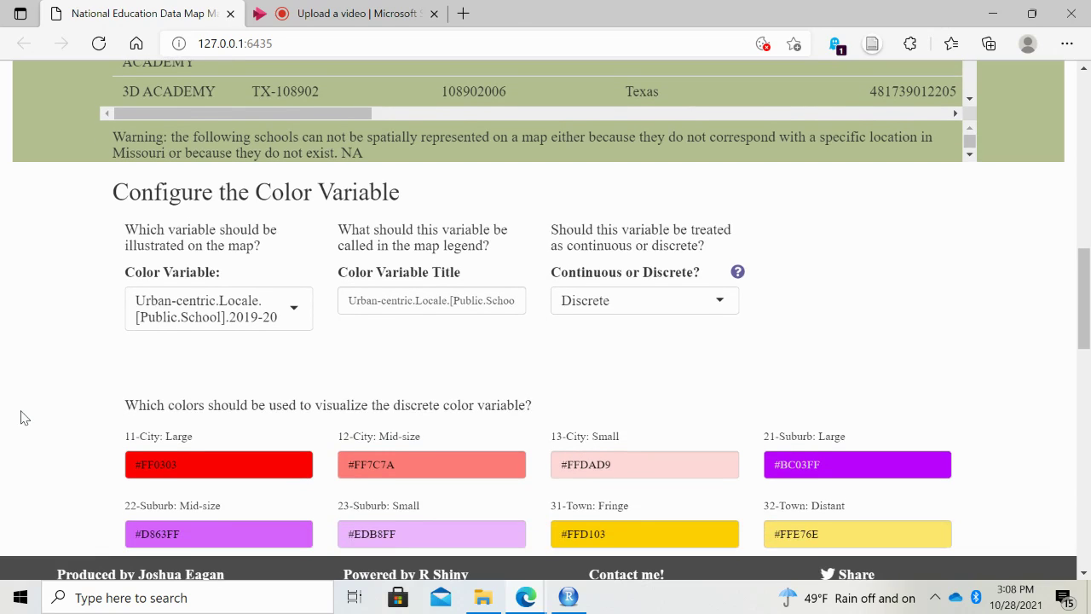
scroll(24, 418, down, 3)
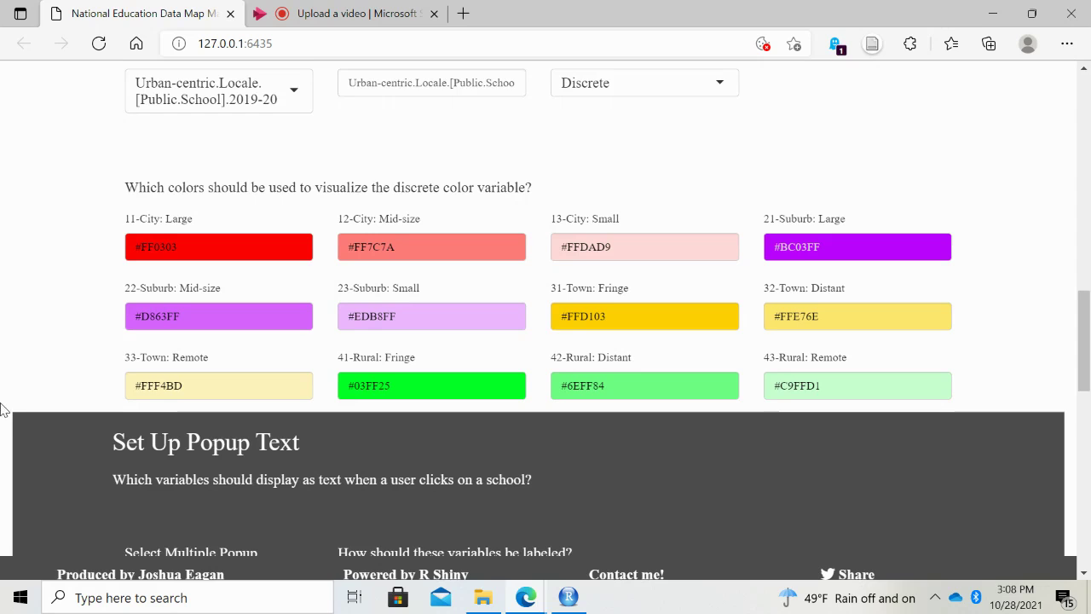
scroll(4, 411, down, 1)
scroll(4, 411, down, 3)
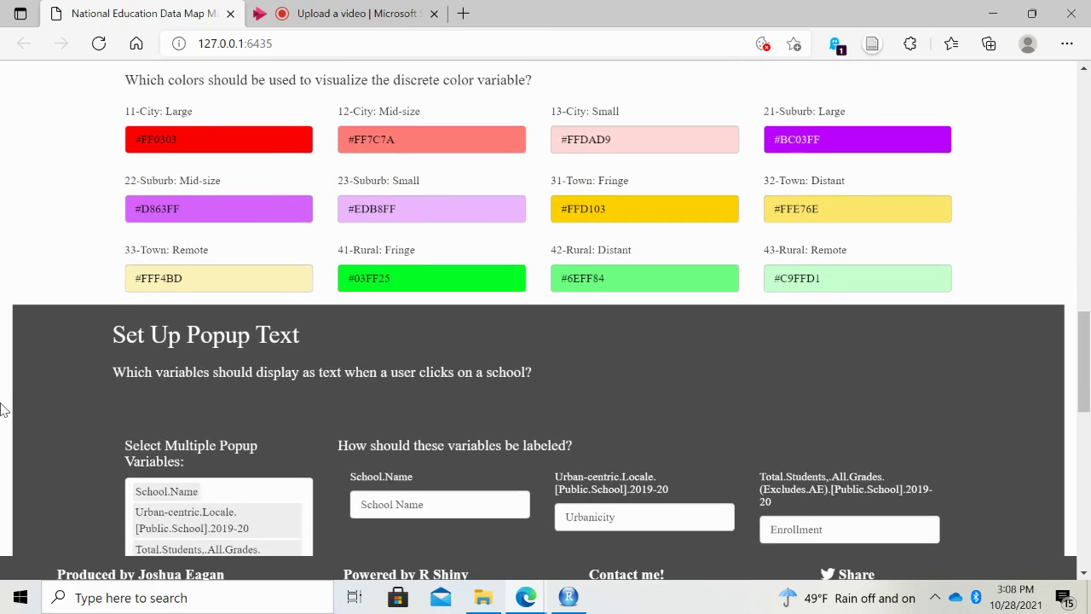
- Set the map's point size variable to Total.Students,.All.Grades.(Excludes.AE).[Public.School].2019-20
scroll(3, 411, down, 2)
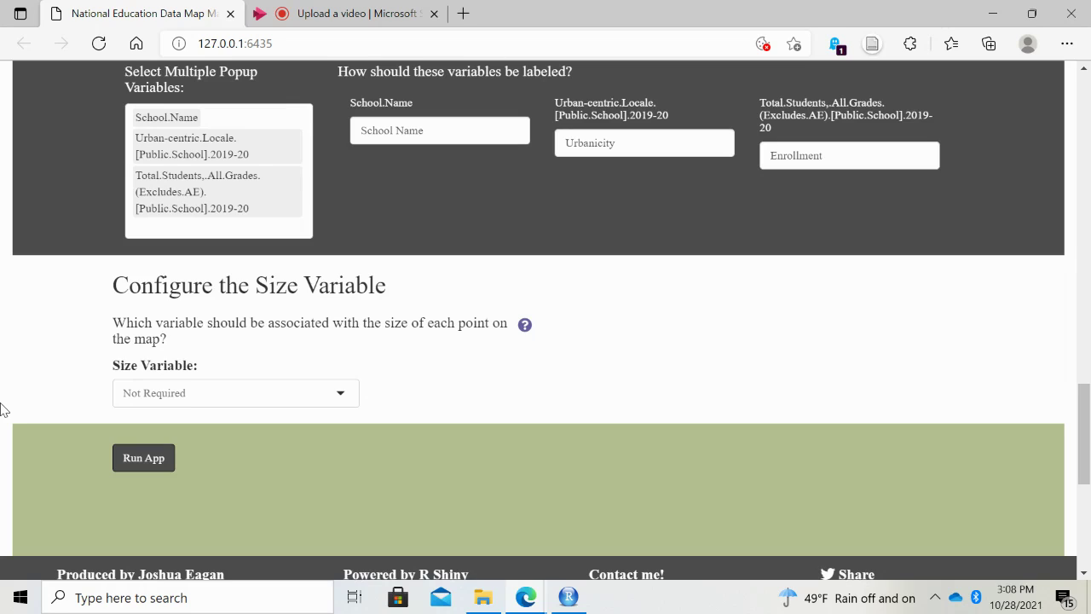
click(343, 397)
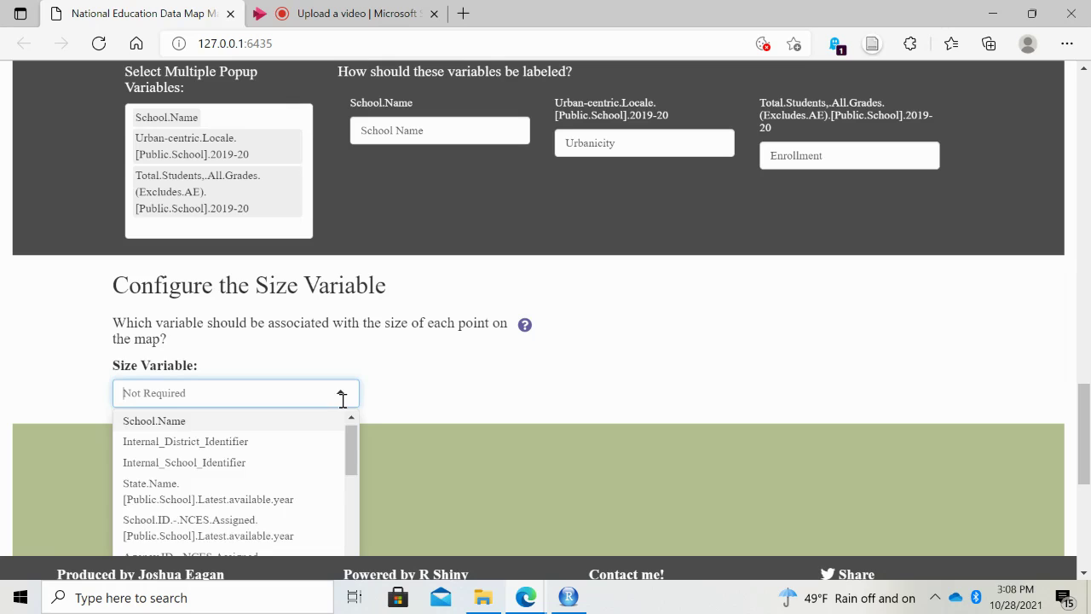
scroll(249, 510, down, 3)
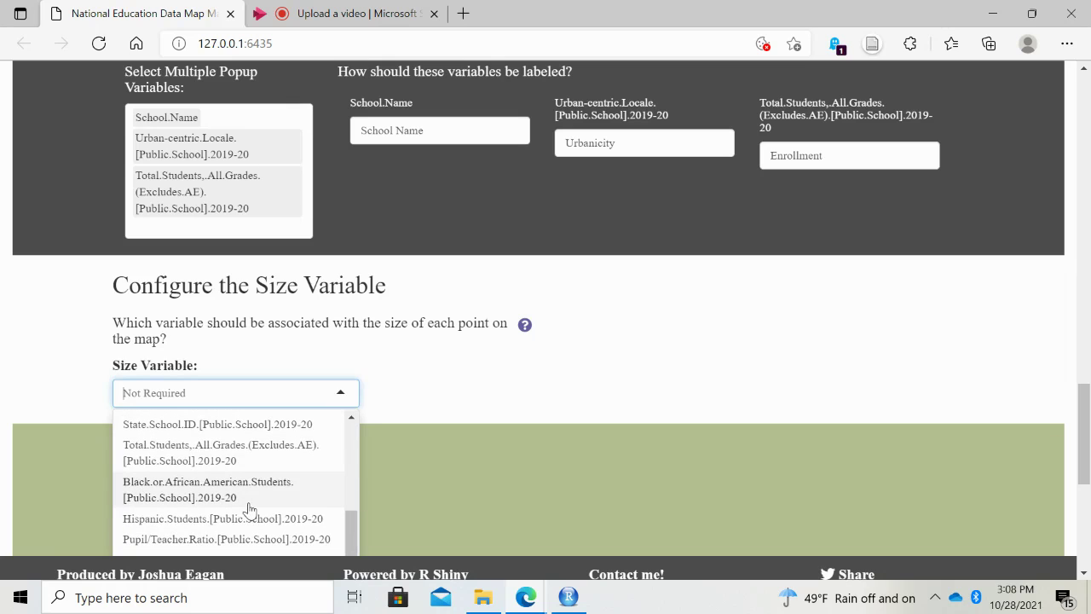
click(287, 462)
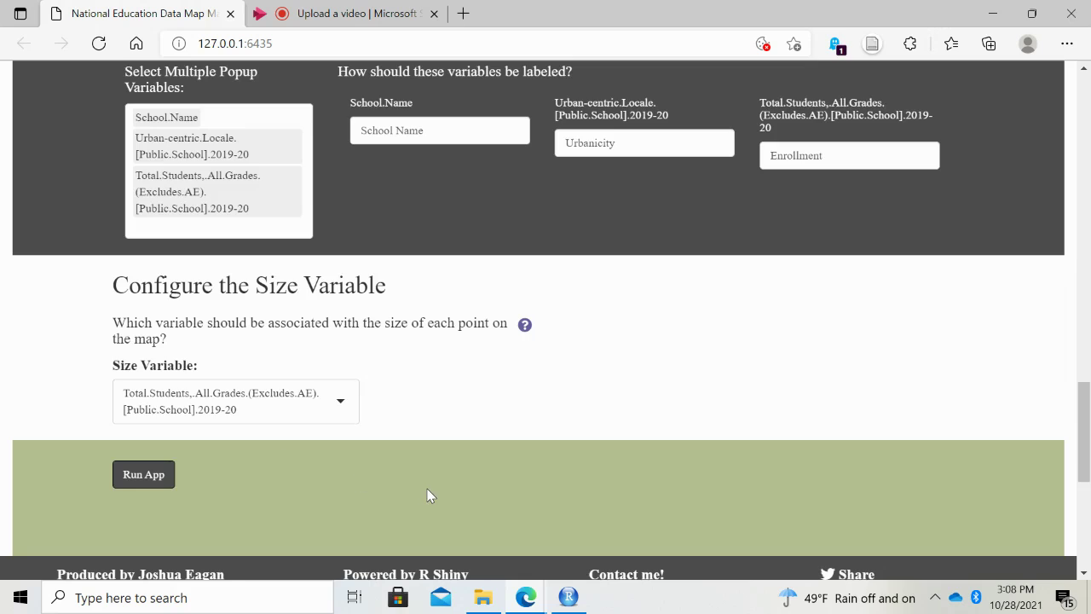
scroll(429, 496, down, 2)
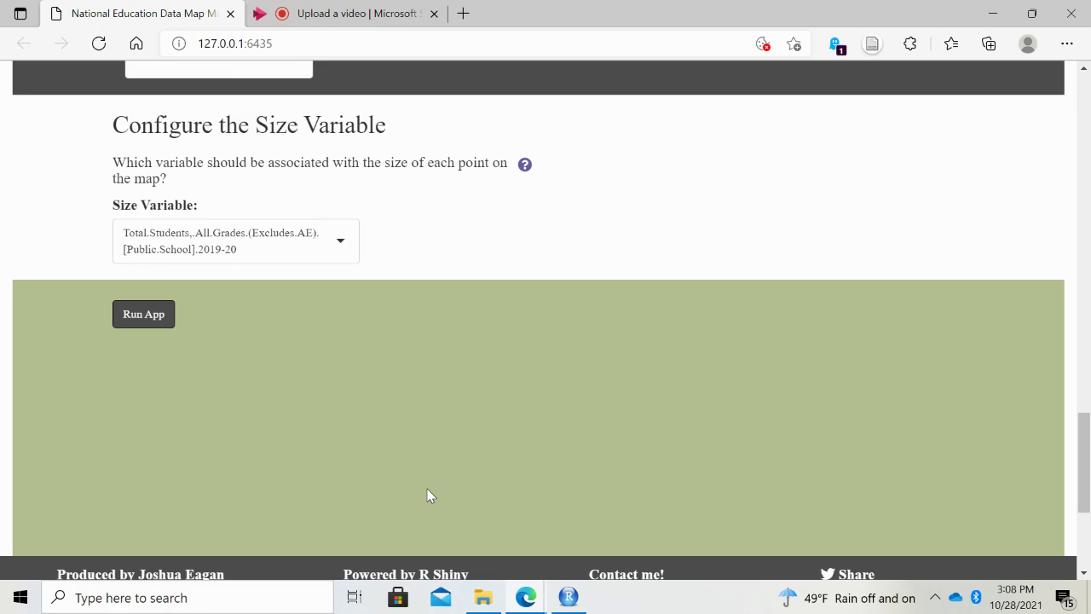
click(350, 10)
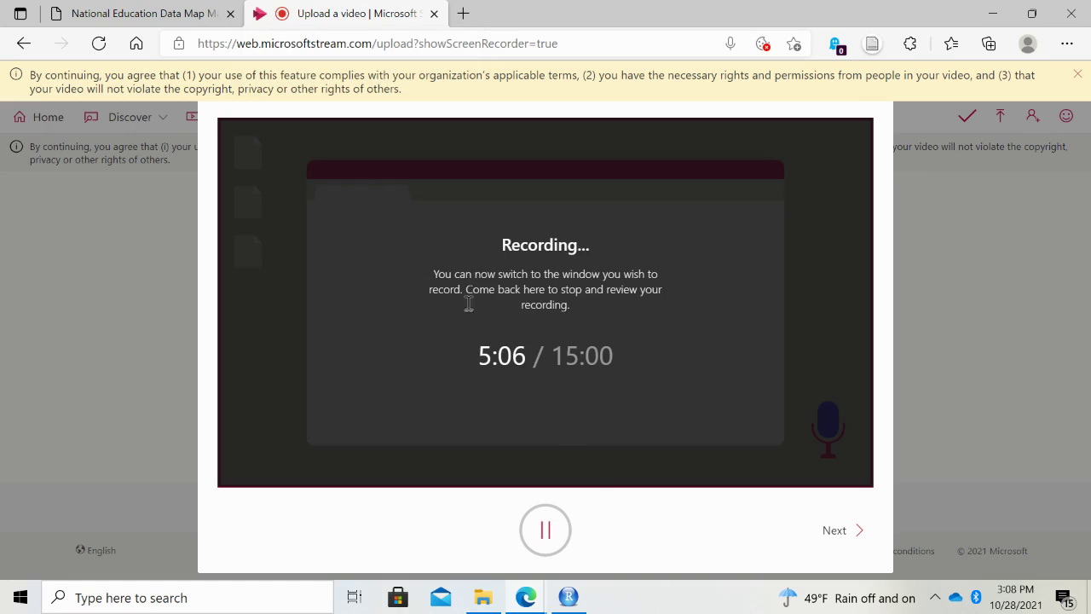